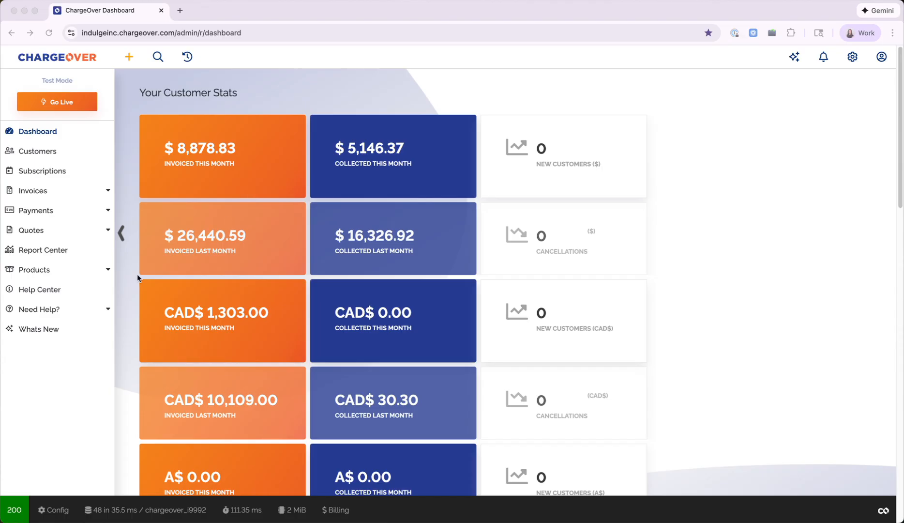
Step: Start a new product from the product list and name it "Intermediate cooking classes"
left_click(66, 270)
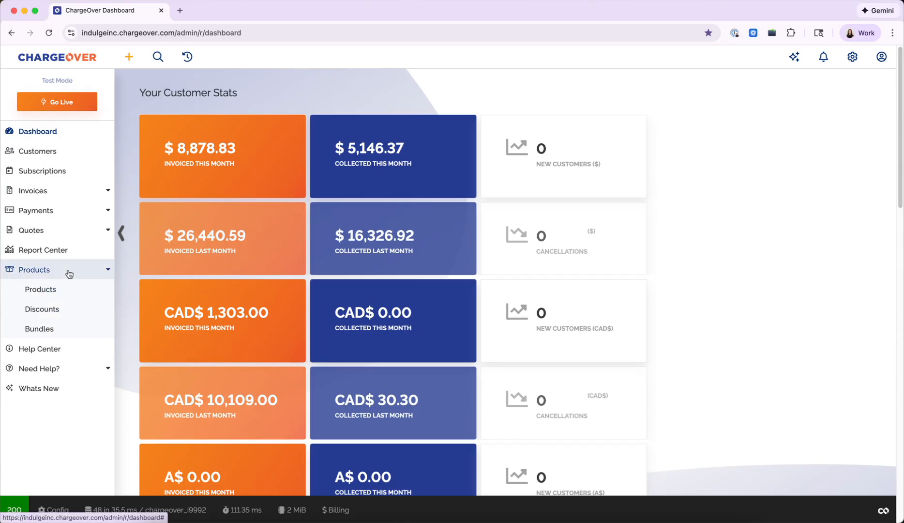
left_click(69, 289)
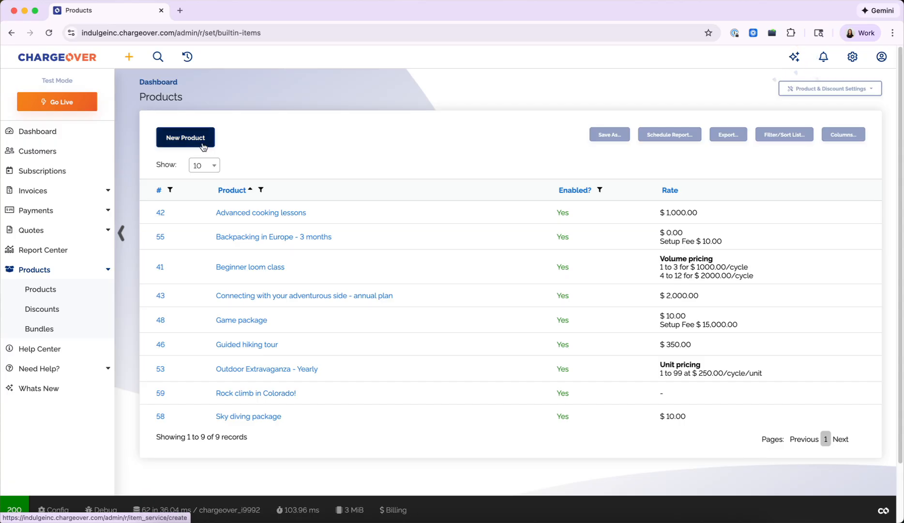
left_click(192, 140)
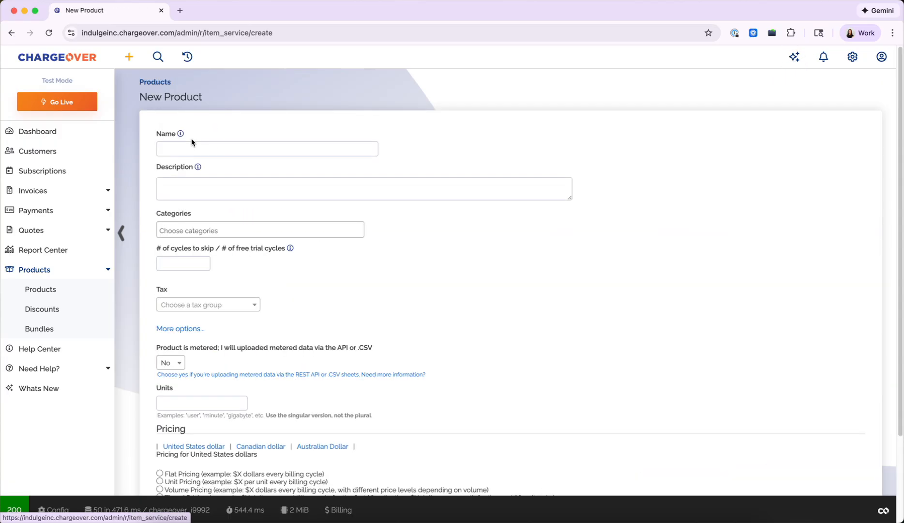
left_click(199, 145)
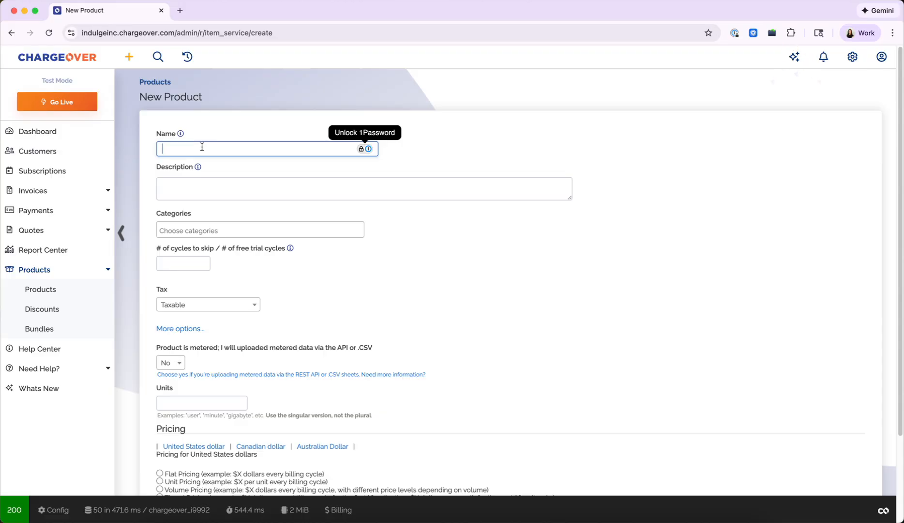
type("Intermediate")
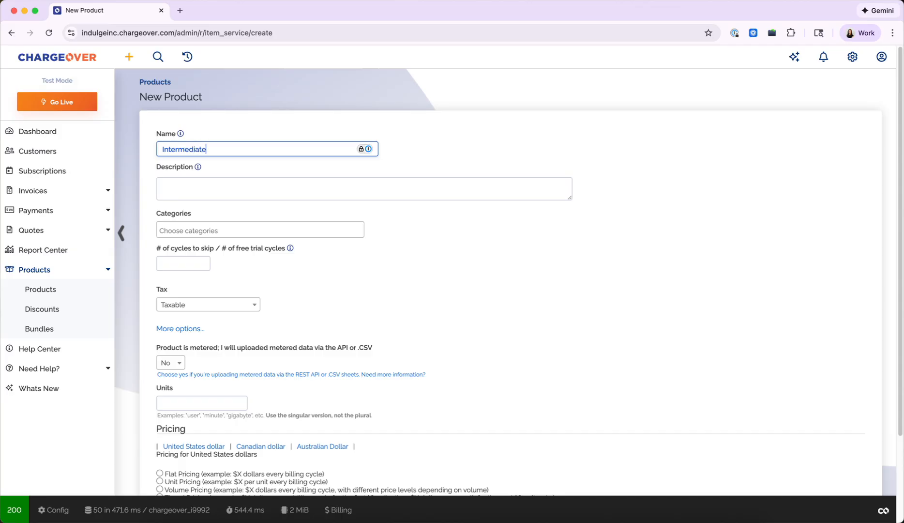
type(" cooking classes")
left_click(412, 225)
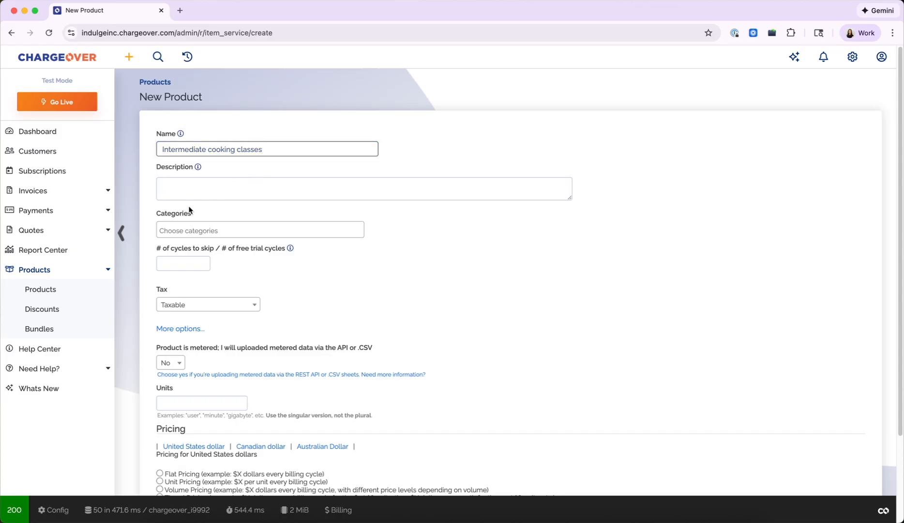
left_click_drag(156, 251, 271, 249)
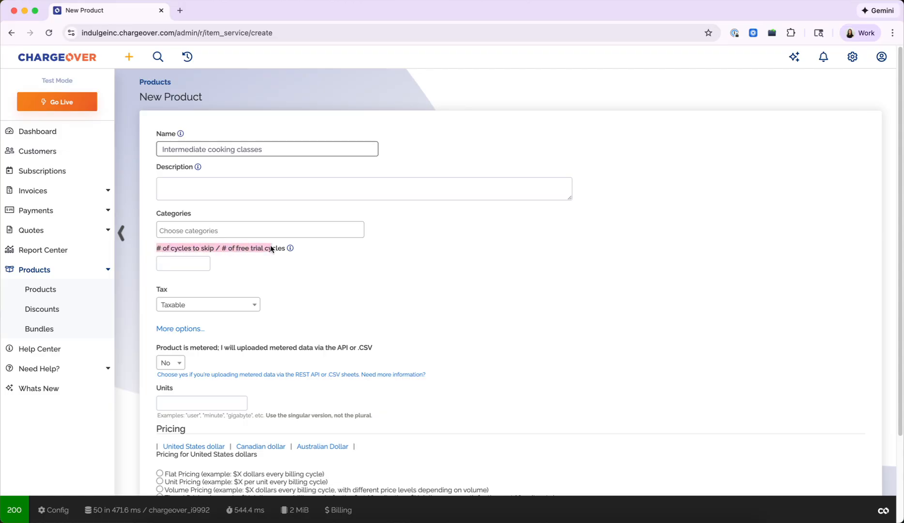
left_click(247, 259)
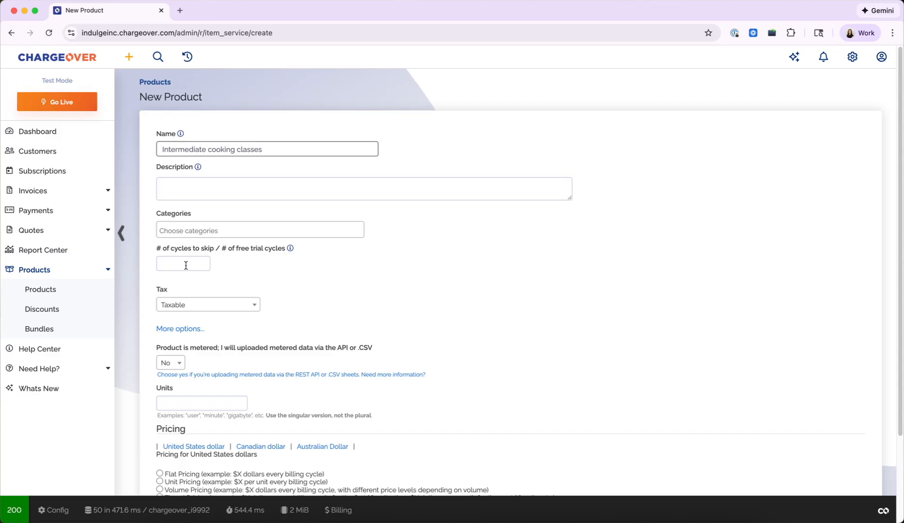
Step: Expand the product's additional options and set its payment cycle to Monthly
left_click(178, 330)
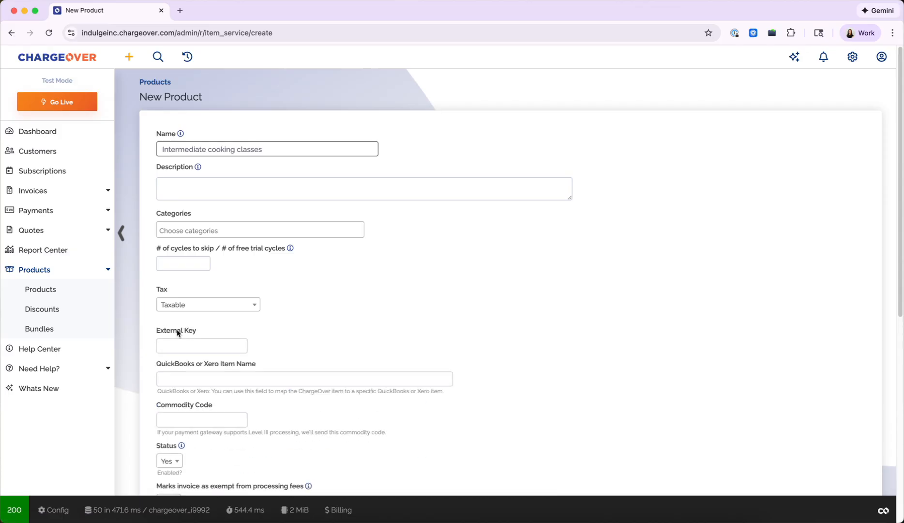
scroll(338, 365, "down", 2)
scroll(338, 365, "down", 2)
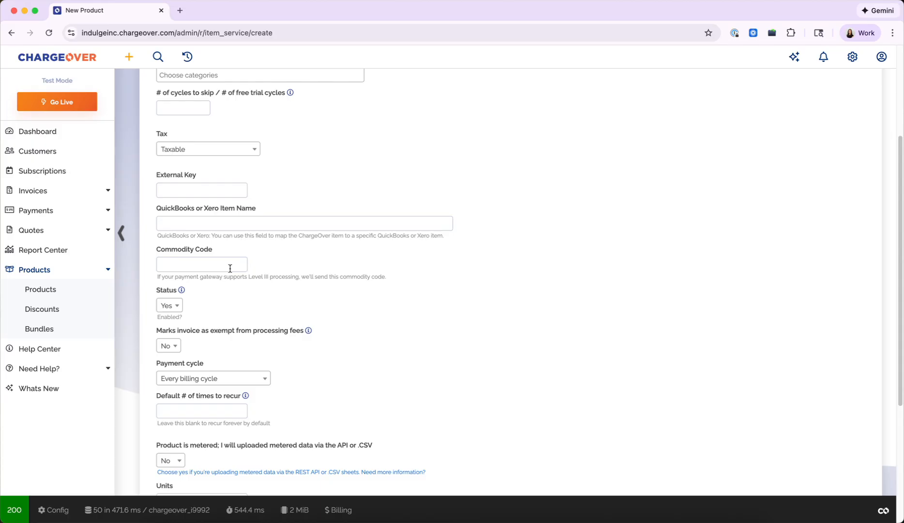
left_click_drag(161, 366, 210, 365)
left_click(210, 365)
scroll(210, 366, "down", 1)
scroll(210, 366, "down", 1)
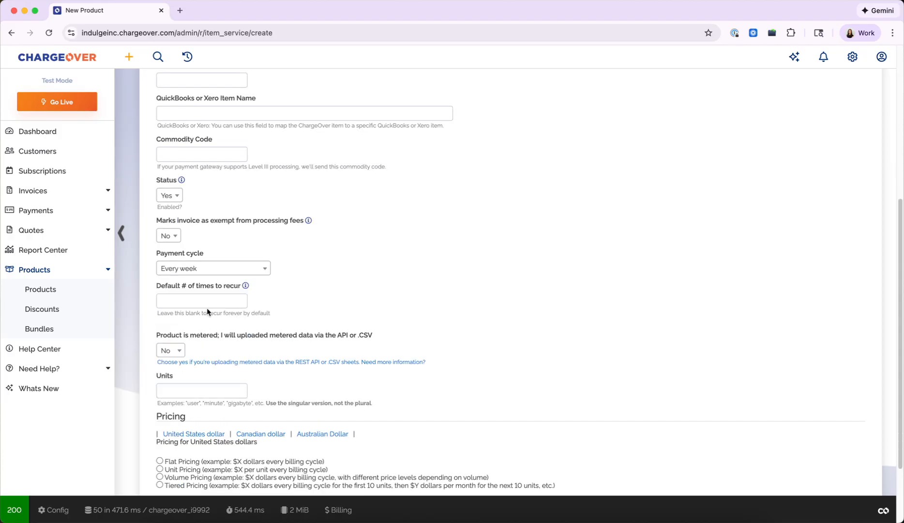
left_click(207, 269)
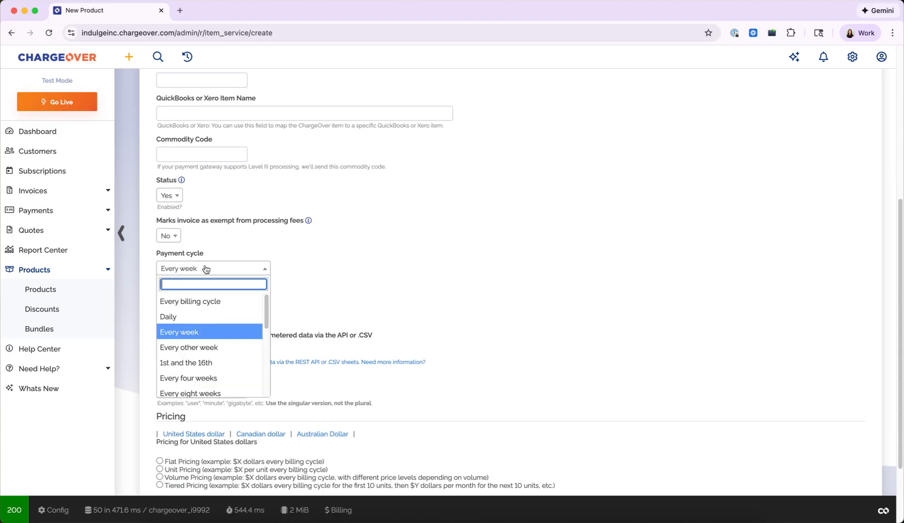
scroll(209, 359, "down", 2)
left_click(210, 368)
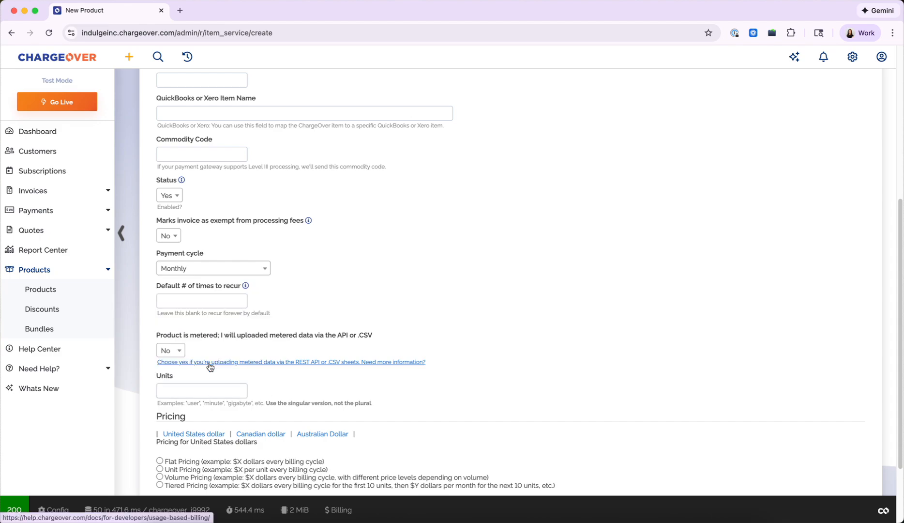
Step: Set the product's default number of times to recur to 12
left_click_drag(158, 286, 241, 286)
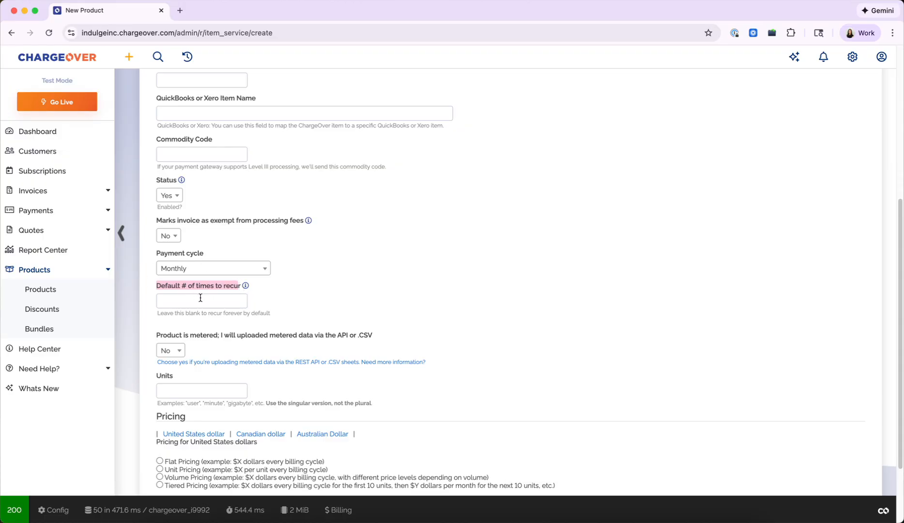
left_click(319, 302)
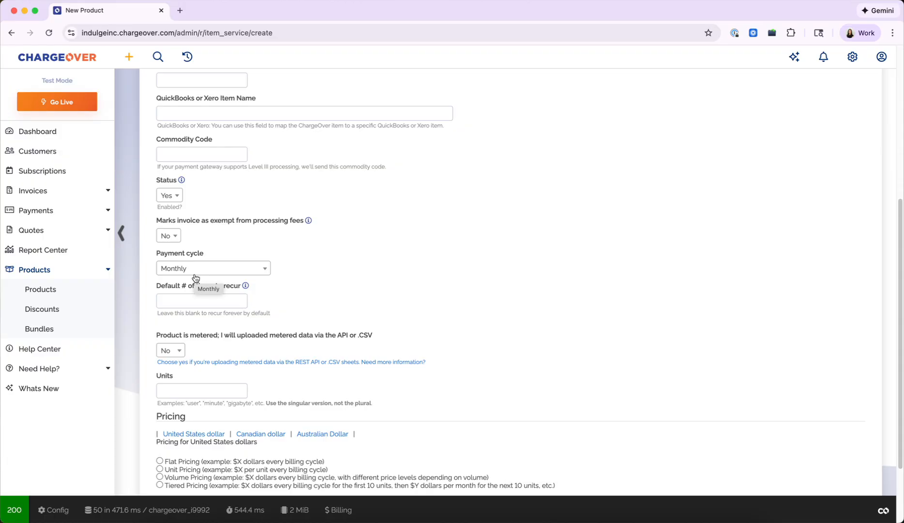
left_click(192, 301)
type("12")
left_click(370, 284)
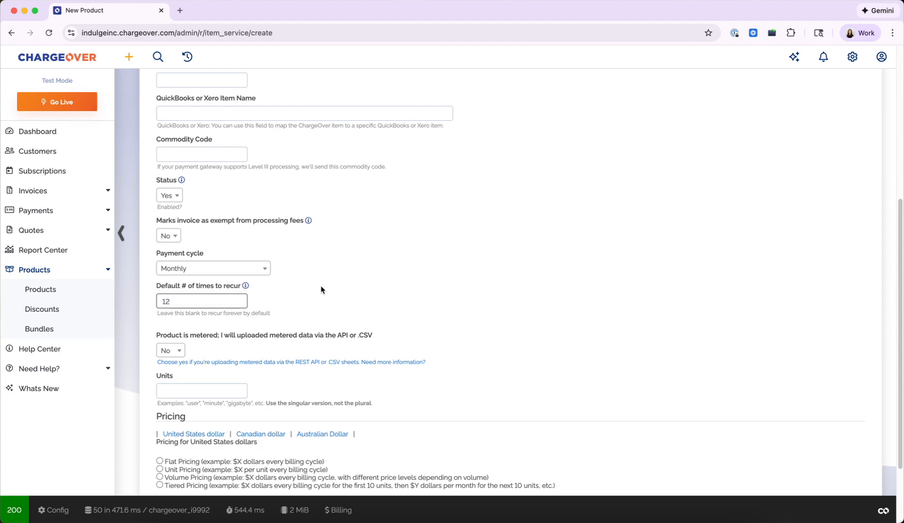
Step: Choose flat pricing in United States dollars with a recurring charge of 350.00, and save the product
scroll(317, 365, "down", 4)
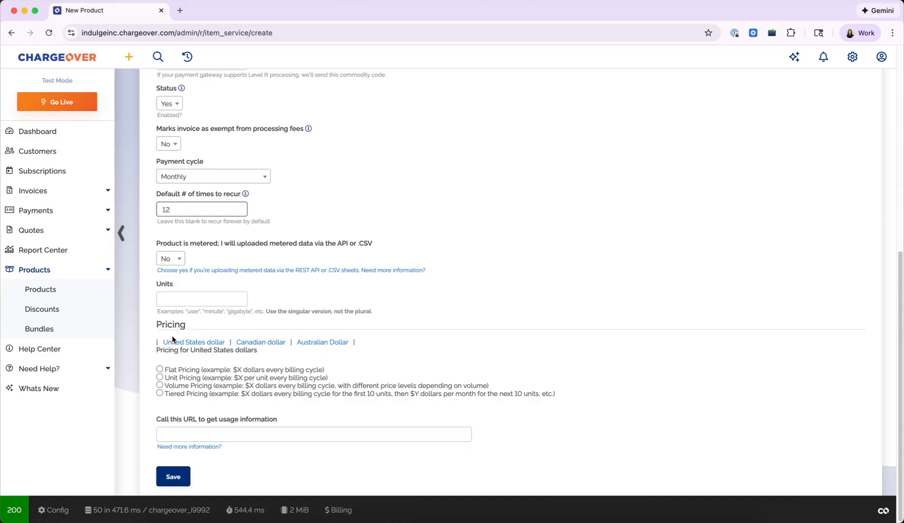
left_click(160, 369)
left_click(163, 435)
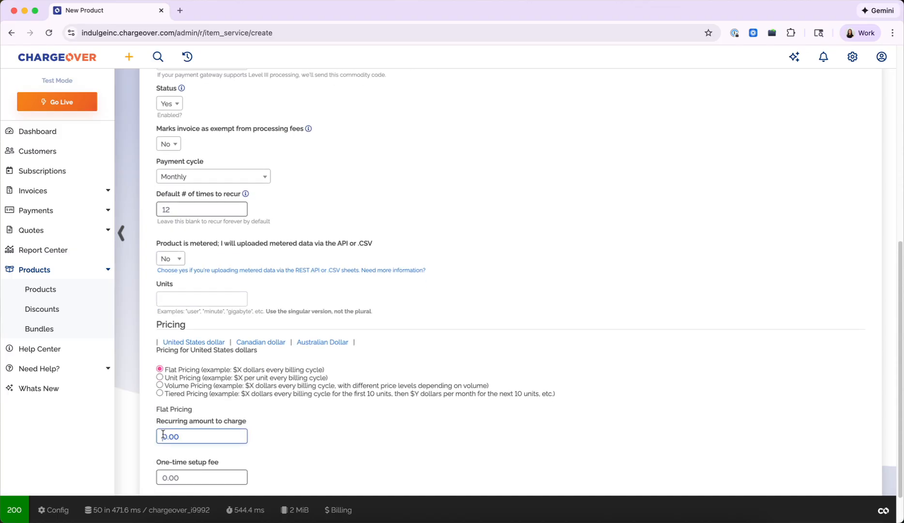
type("350.00")
left_click(308, 425)
scroll(309, 425, "down", 2)
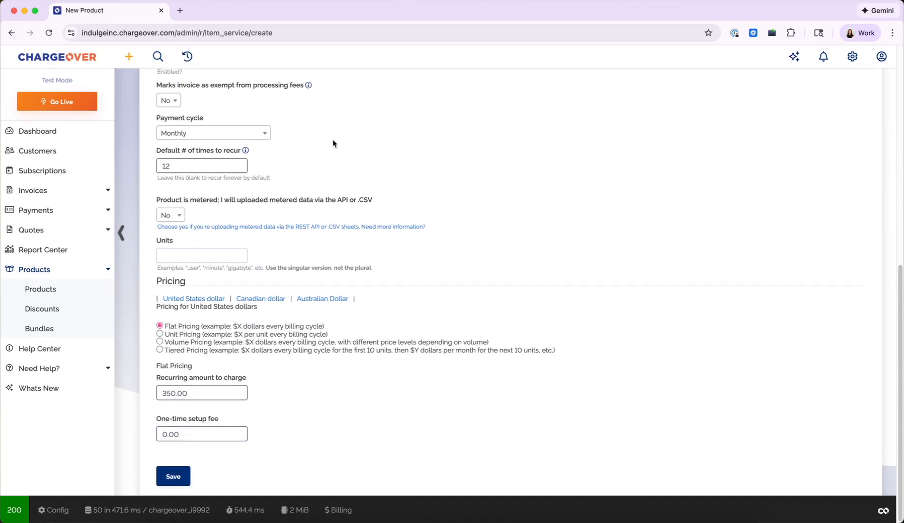
left_click(174, 475)
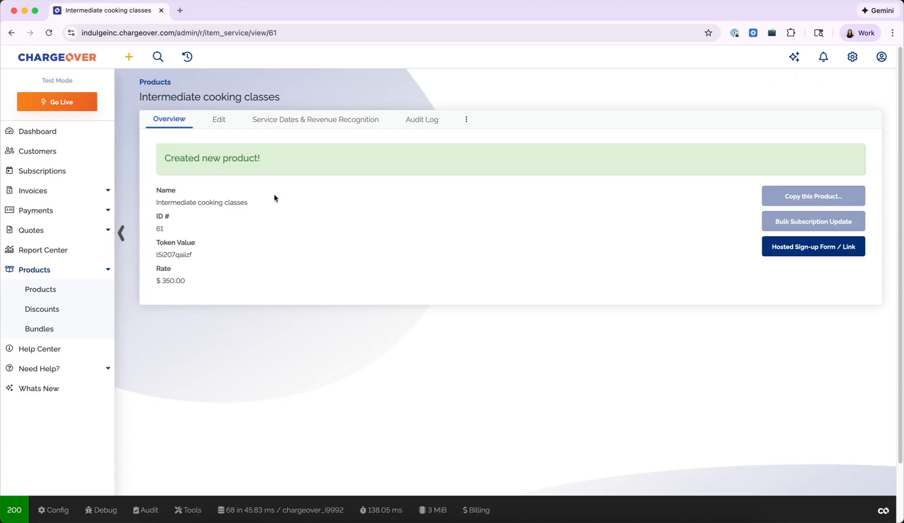
Step: Try service dates starting on the invoice date and on the 1st of this month, and reset the calculation to No service dates
left_click(317, 123)
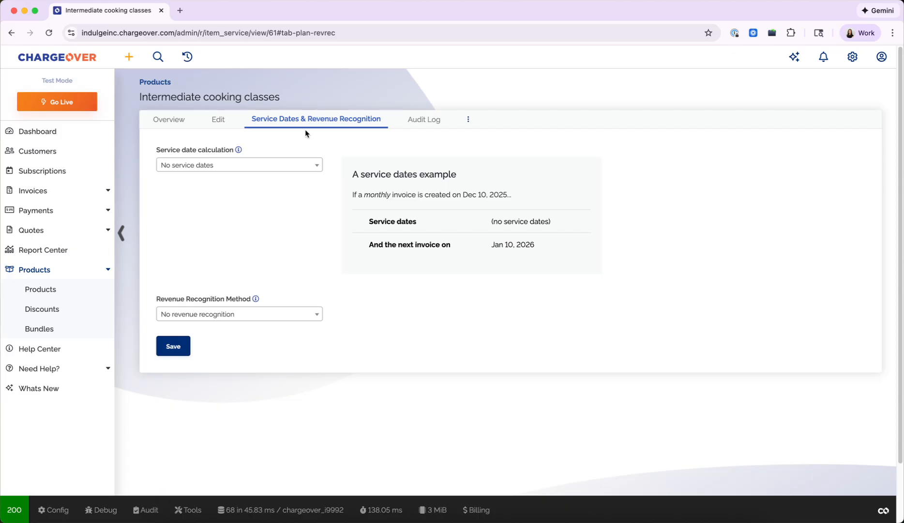
left_click(257, 169)
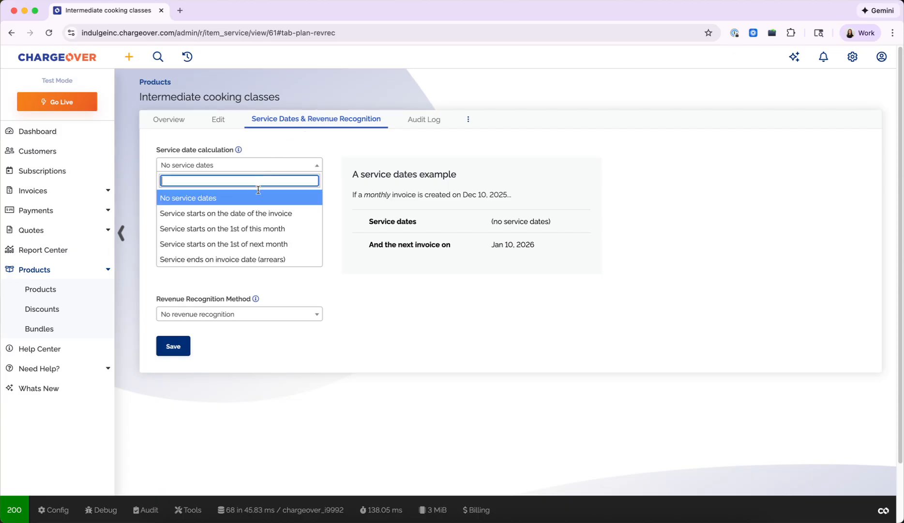
left_click(265, 214)
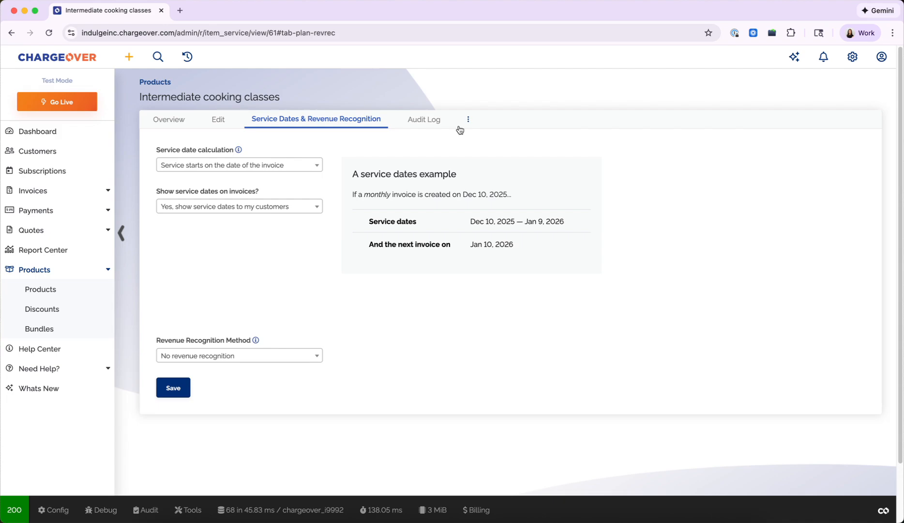
left_click(259, 206)
left_click(279, 187)
left_click(276, 167)
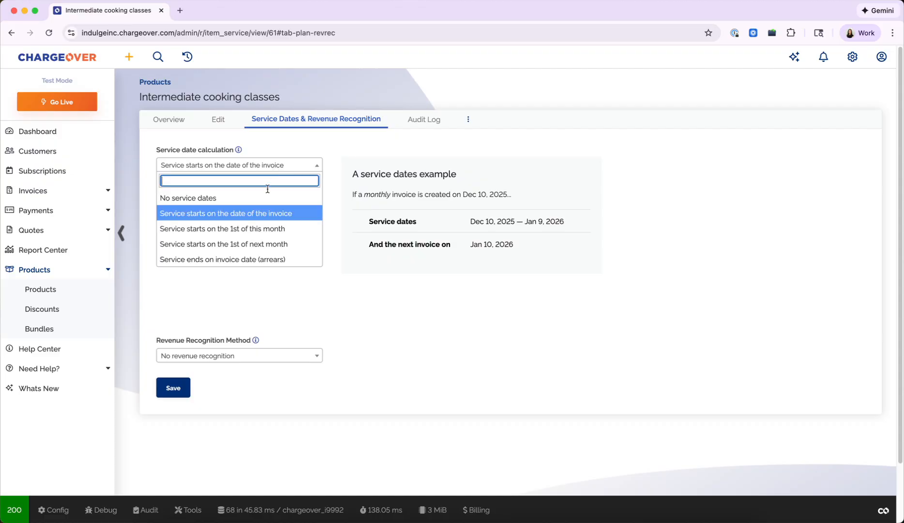
left_click(260, 228)
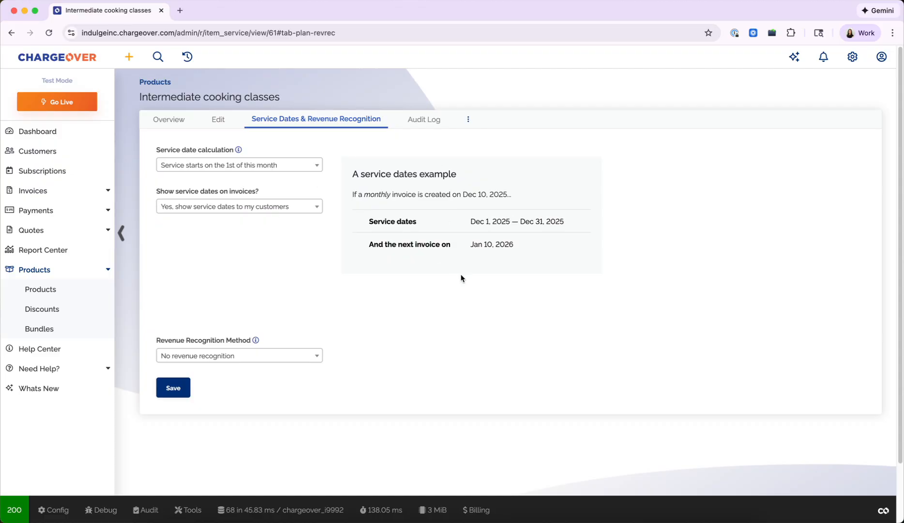
left_click(255, 167)
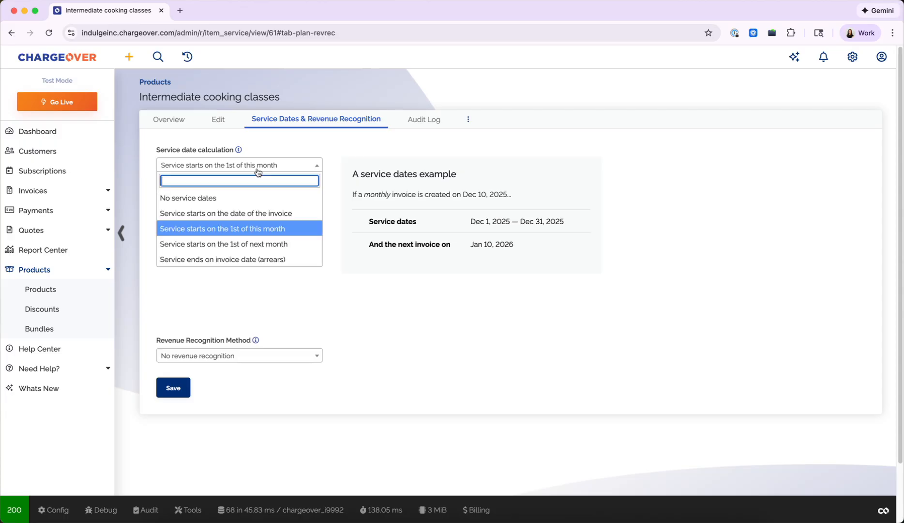
left_click(242, 197)
Step: Preview the Ratable Method - 30/360 example schedule for revenue recognition, and reset the method to No revenue recognition
left_click(247, 314)
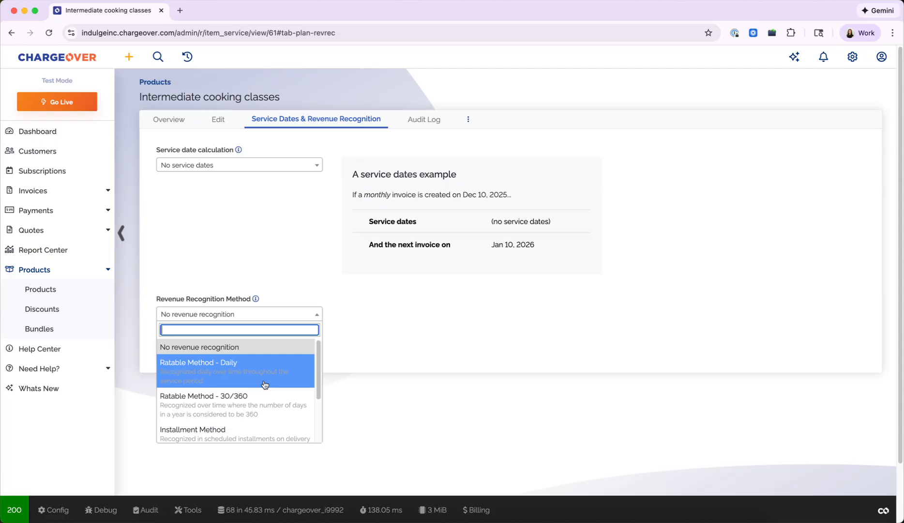
scroll(264, 384, "down", 4)
scroll(272, 399, "up", 3)
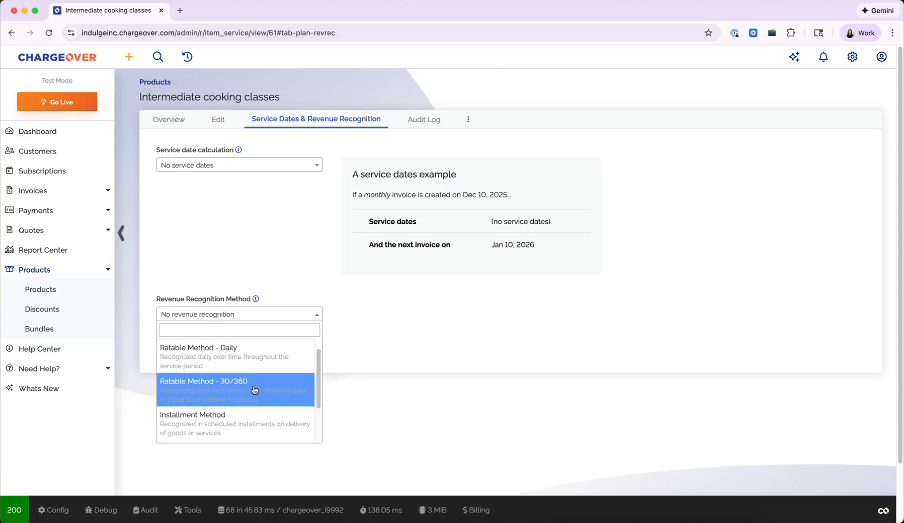
left_click(254, 389)
scroll(447, 341, "down", 4)
scroll(447, 342, "down", 6)
scroll(448, 345, "up", 4)
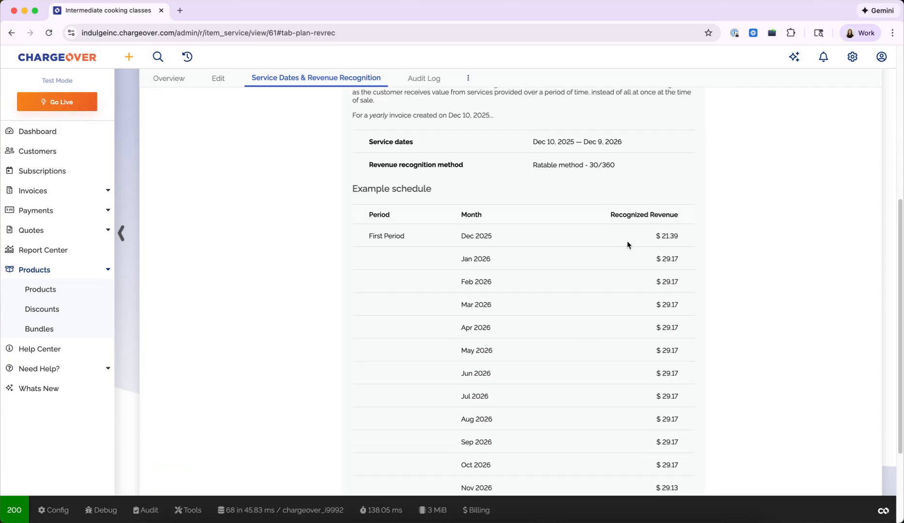
scroll(311, 264, "up", 3)
scroll(311, 264, "up", 1)
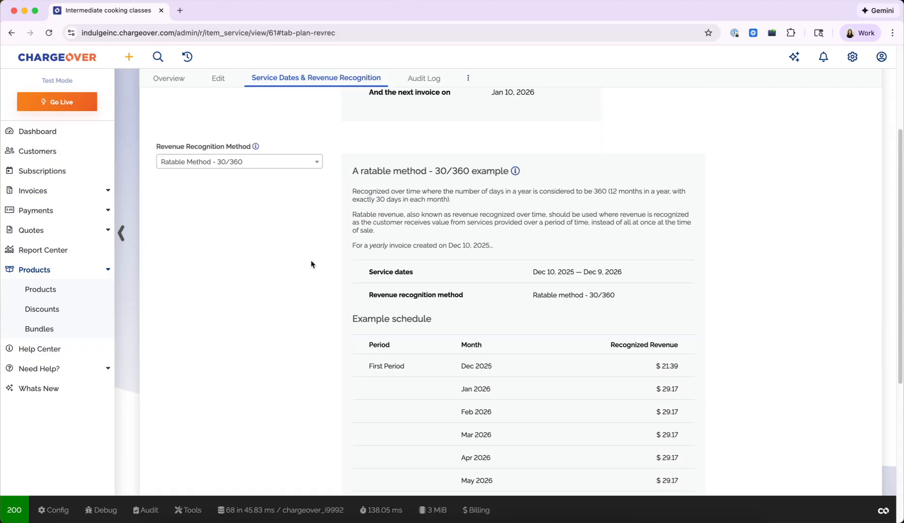
scroll(311, 264, "up", 5)
left_click(252, 314)
left_click(235, 346)
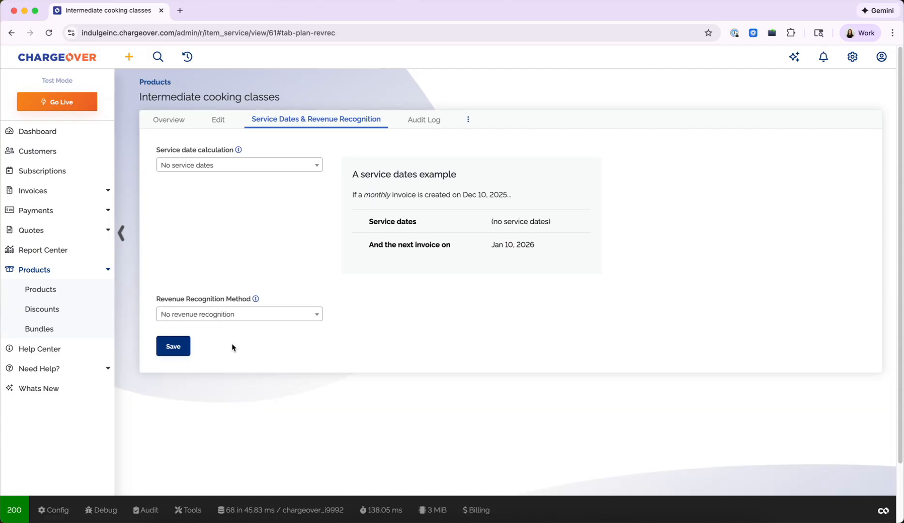
Step: Open the product "Connecting with your adventurous side - annual plan" from the product list for editing and copy its full description
left_click(176, 121)
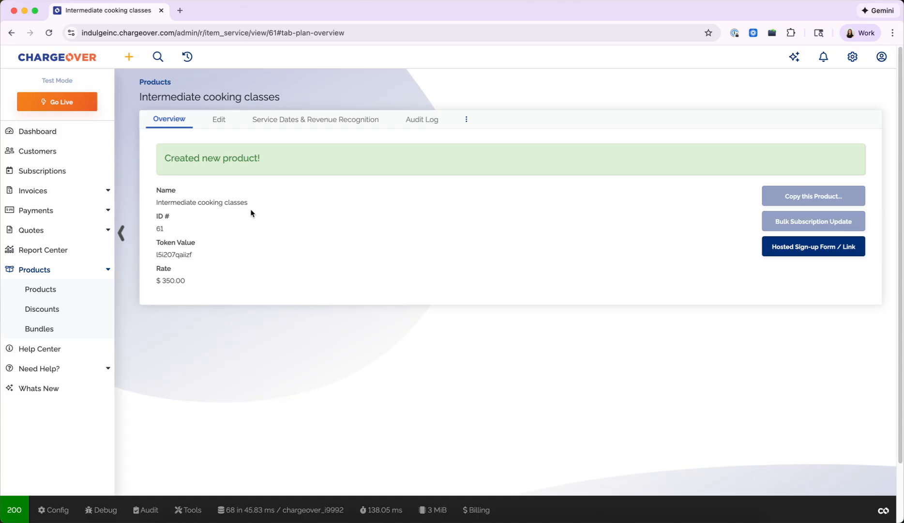
left_click(158, 83)
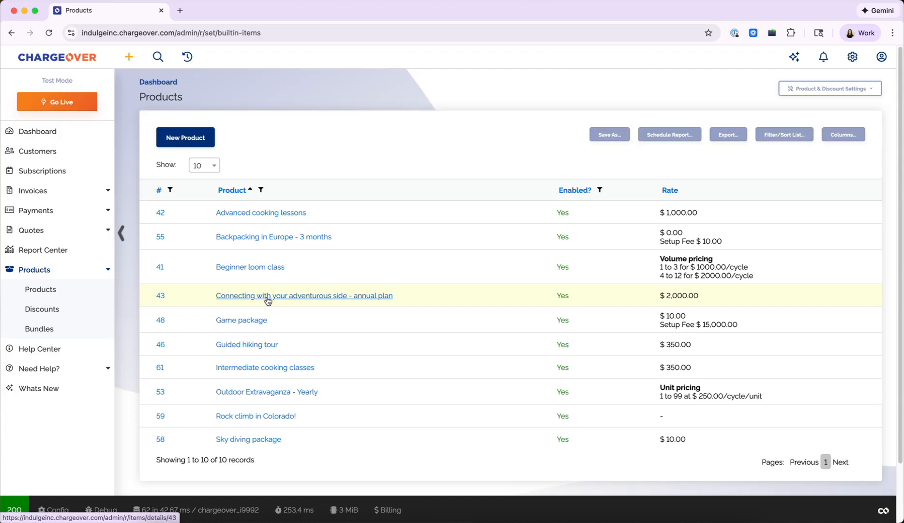
left_click(267, 298)
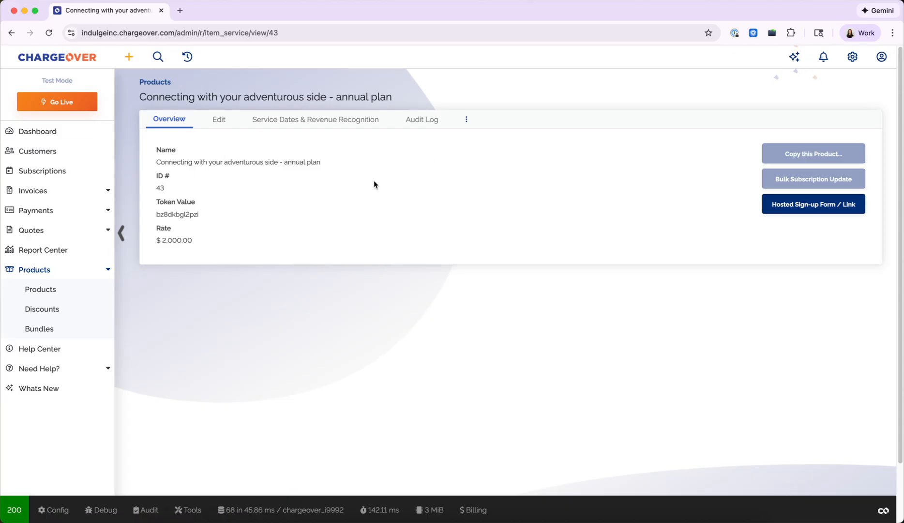
left_click(219, 123)
left_click_drag(164, 200, 333, 254)
key("cmd+c")
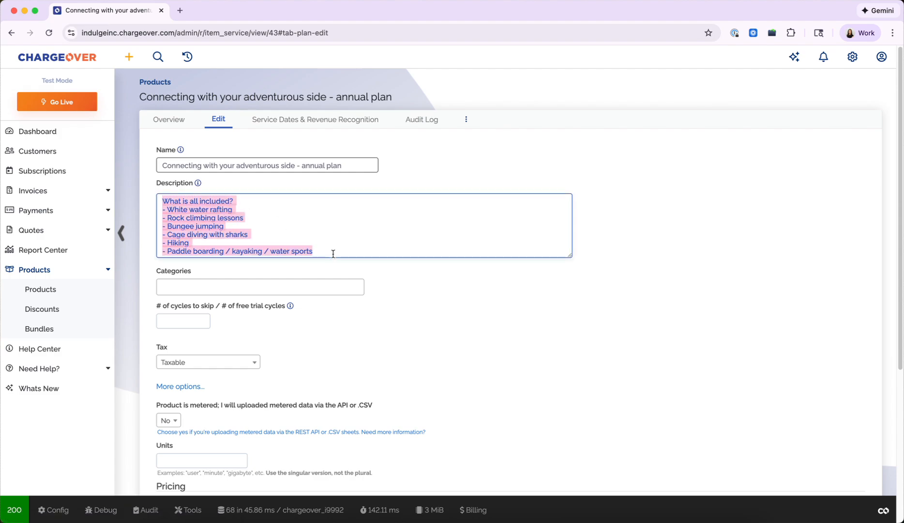
Step: Start a bulk subscription update for this annual plan product, covering United States dollar subscriptions under all four brands
left_click(428, 155)
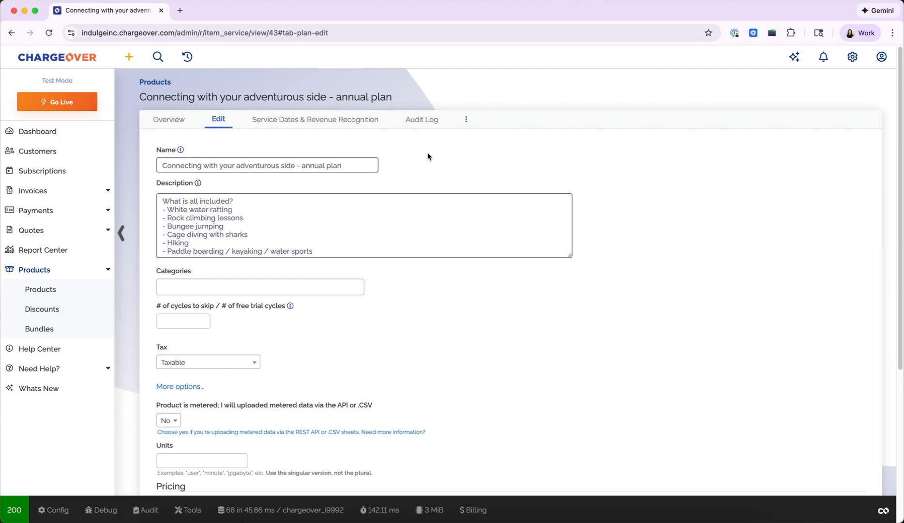
left_click(183, 124)
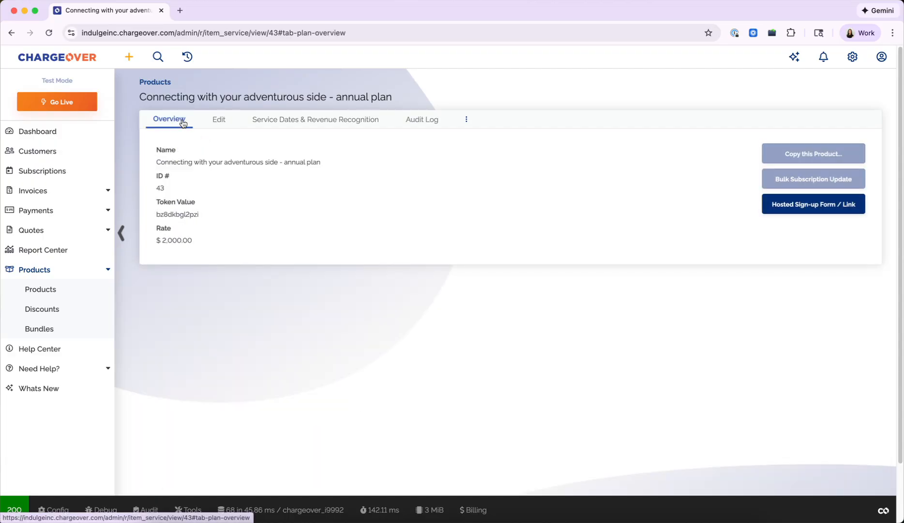
left_click(792, 180)
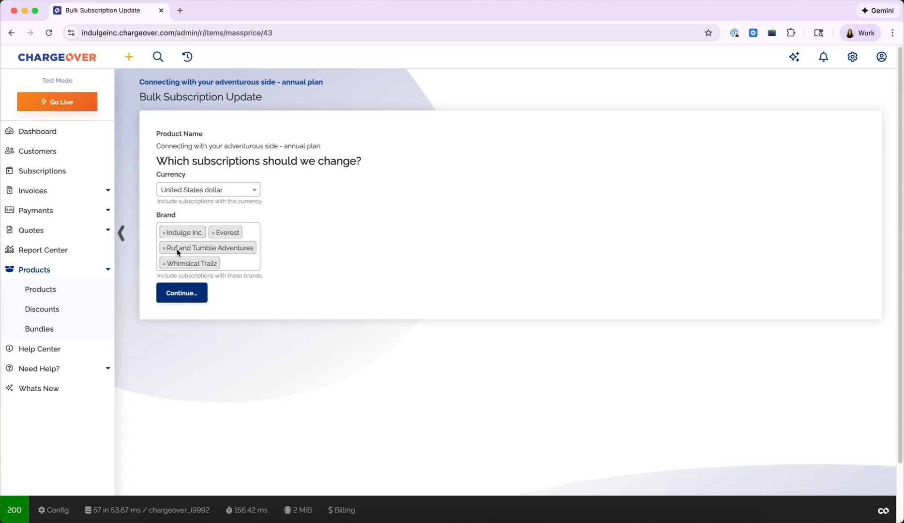
left_click(183, 295)
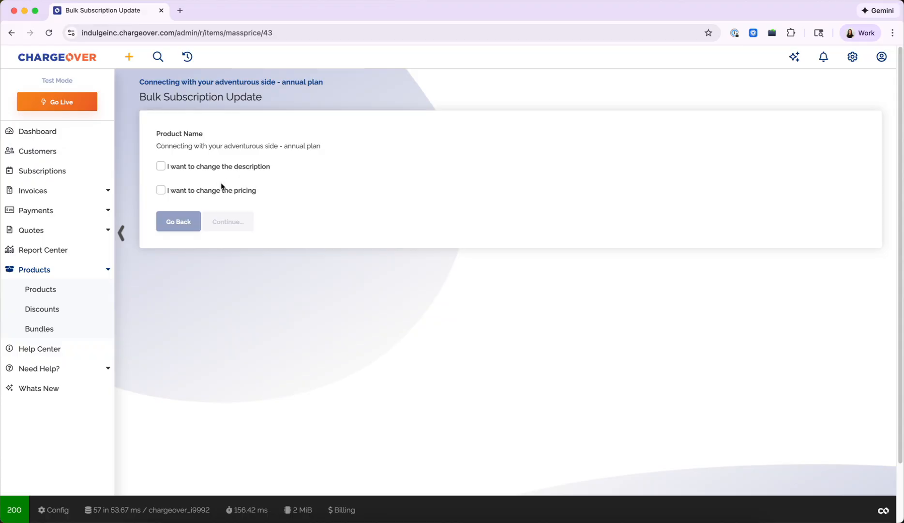
Step: Choose to change both description and pricing, paste the copied description, and add the line "- Sky diving lessons" at its end
left_click(161, 166)
left_click(161, 263)
left_click(184, 200)
key("cmd+v")
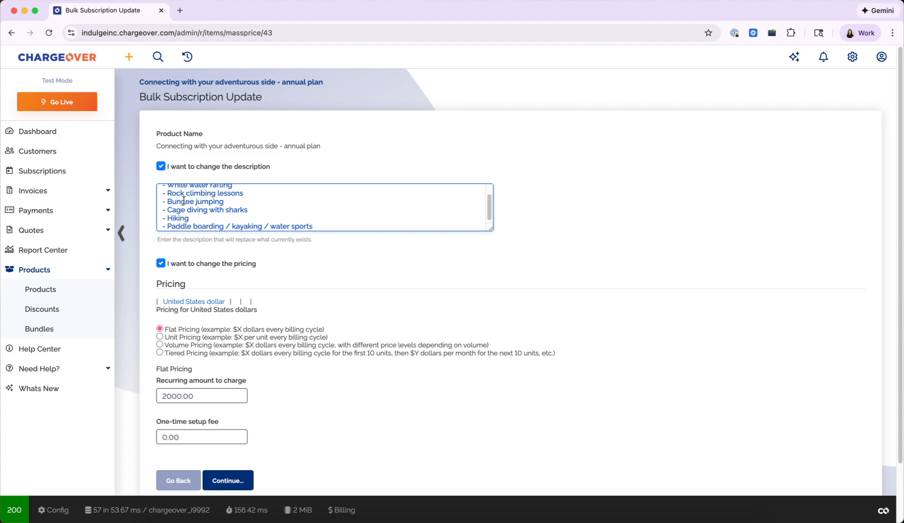
scroll(210, 198, "up", 2)
scroll(210, 198, "down", 3)
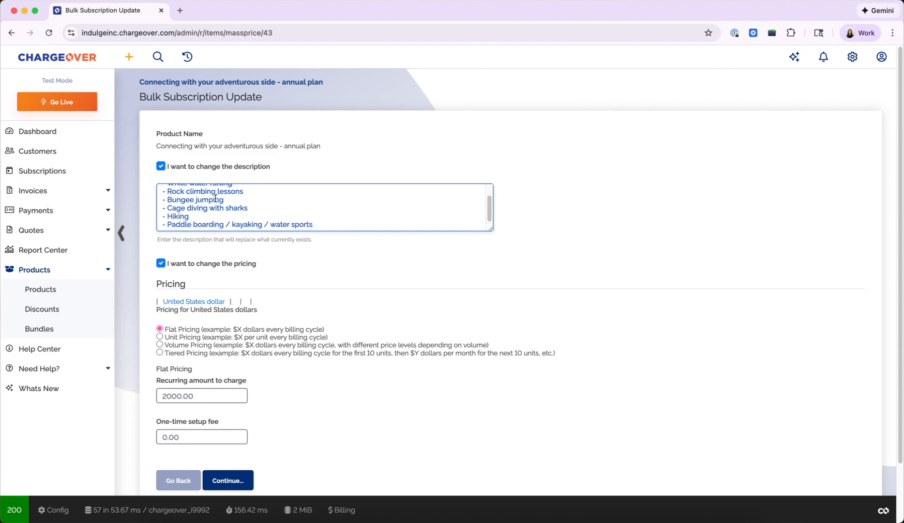
key("Return")
type("- ")
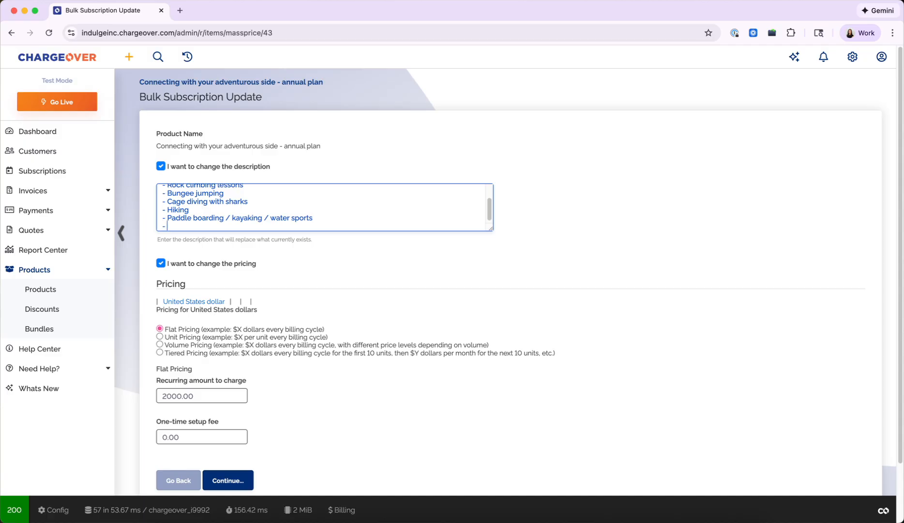
type("Sky diving lessons")
left_click(361, 263)
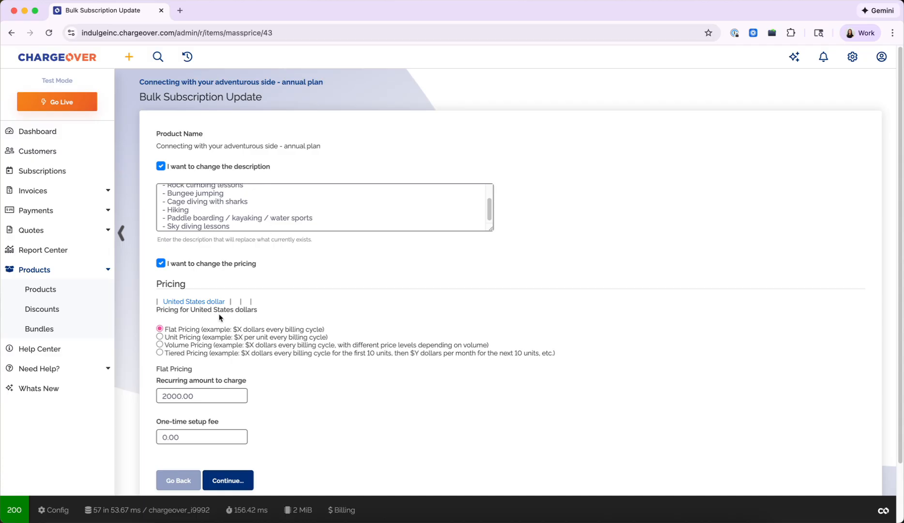
Step: Set the flat recurring amount to 2300.00 and proceed past the list of affected subscriptions to the final confirmation
left_click(170, 397)
key("BackSpace")
type("3")
left_click(323, 409)
left_click_drag(231, 225, 166, 226)
left_click(166, 226)
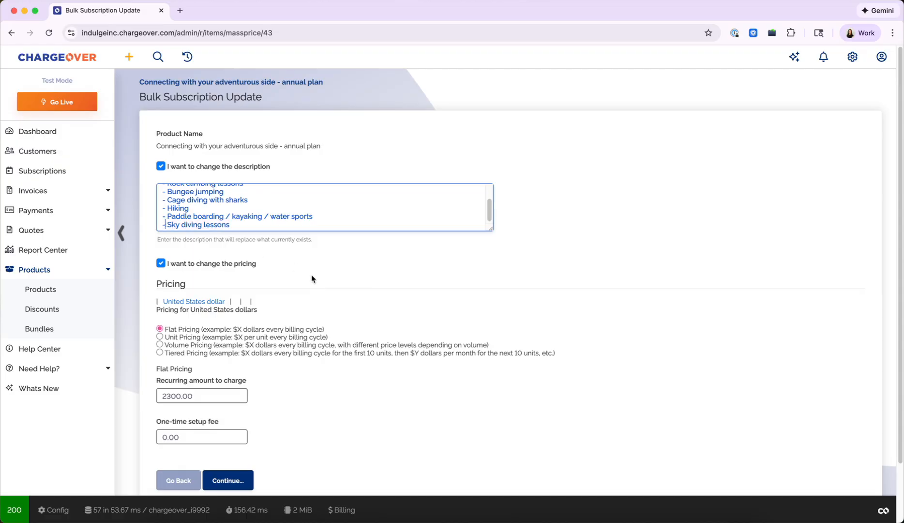
left_click(364, 297)
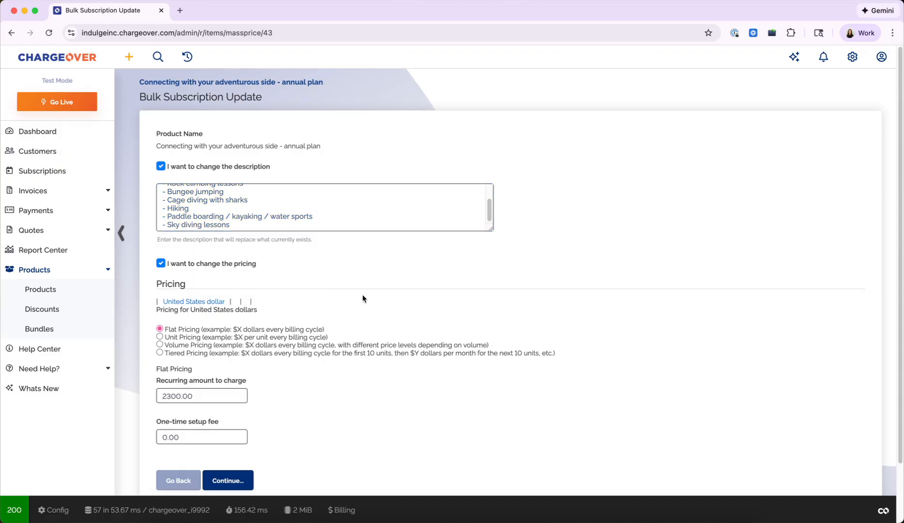
left_click(238, 479)
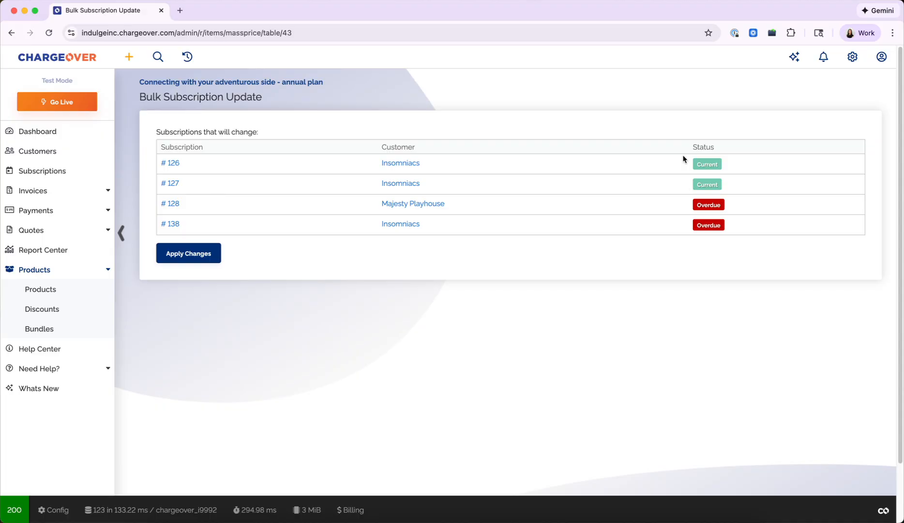
left_click(201, 259)
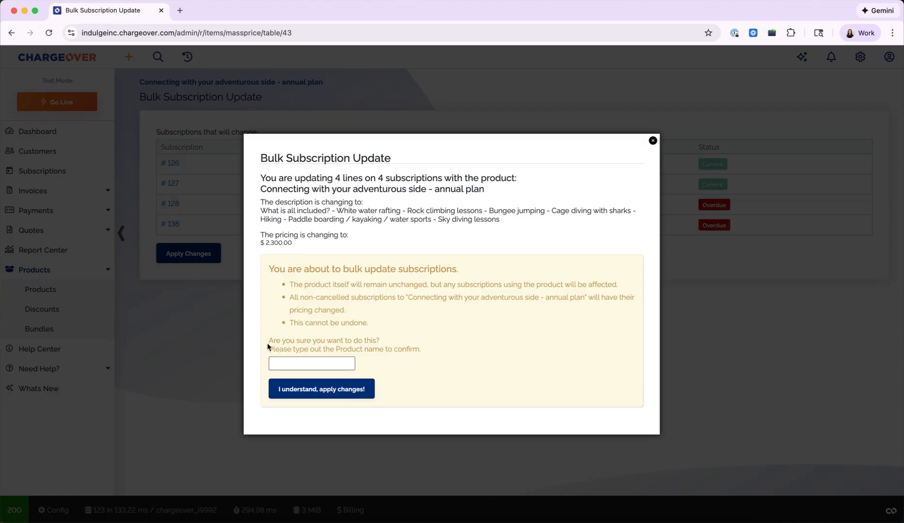
Step: Review the affected lines, product name, new description and new pricing in the bulk update confirmation
left_click_drag(268, 339, 383, 340)
left_click(391, 339)
left_click_drag(261, 177, 518, 178)
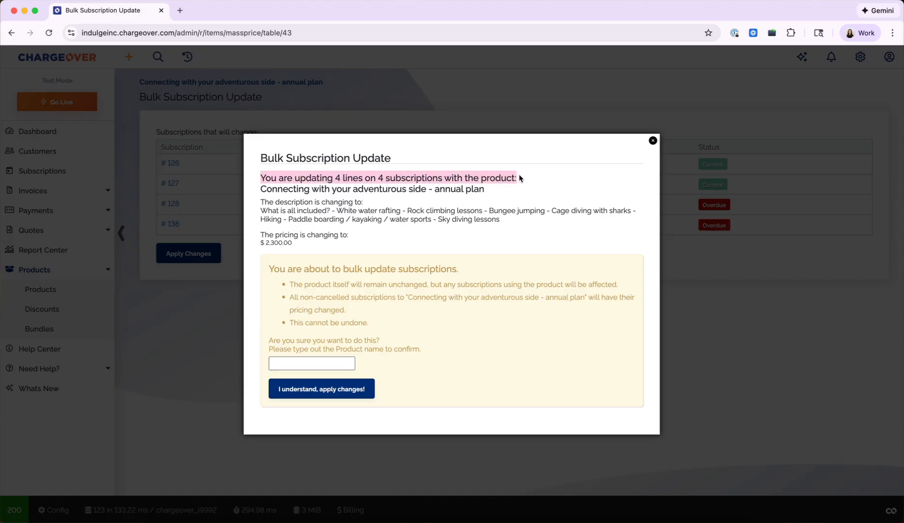
left_click(518, 178)
left_click_drag(260, 189, 488, 195)
left_click(488, 196)
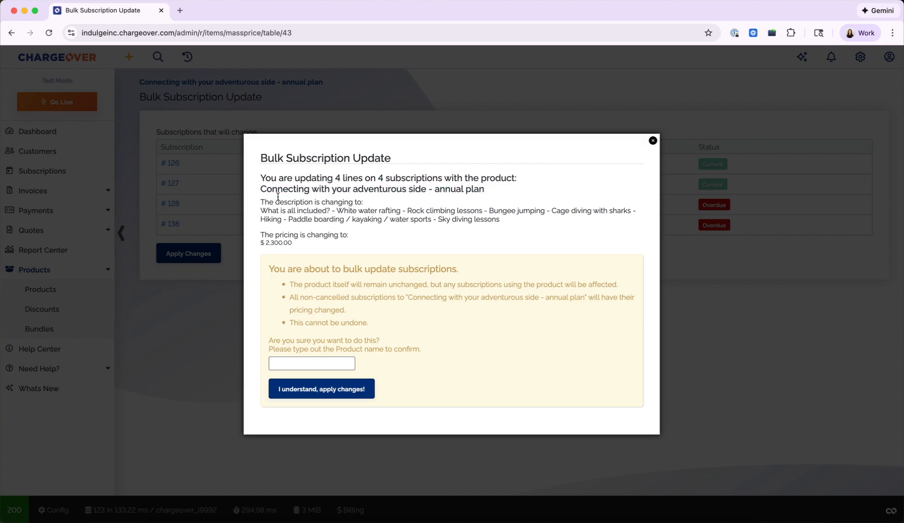
left_click_drag(261, 202, 407, 231)
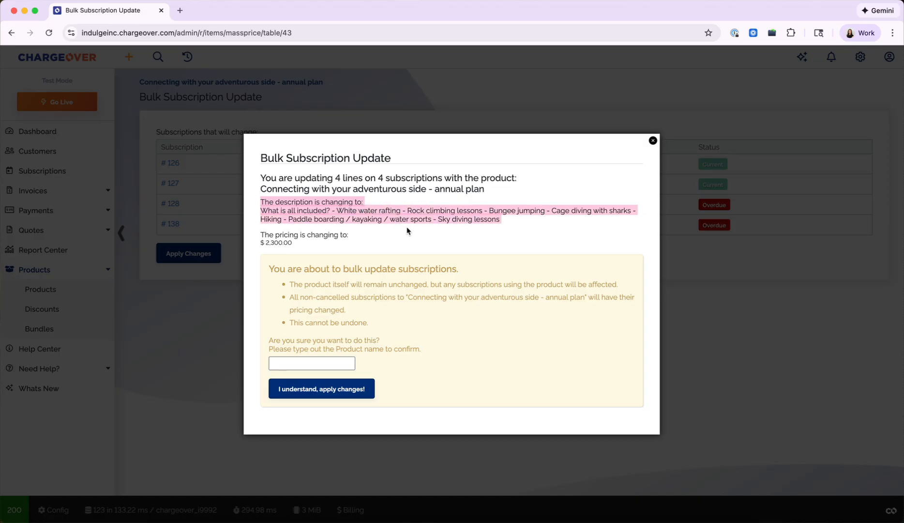
left_click(314, 236)
left_click_drag(261, 235, 319, 249)
left_click(319, 249)
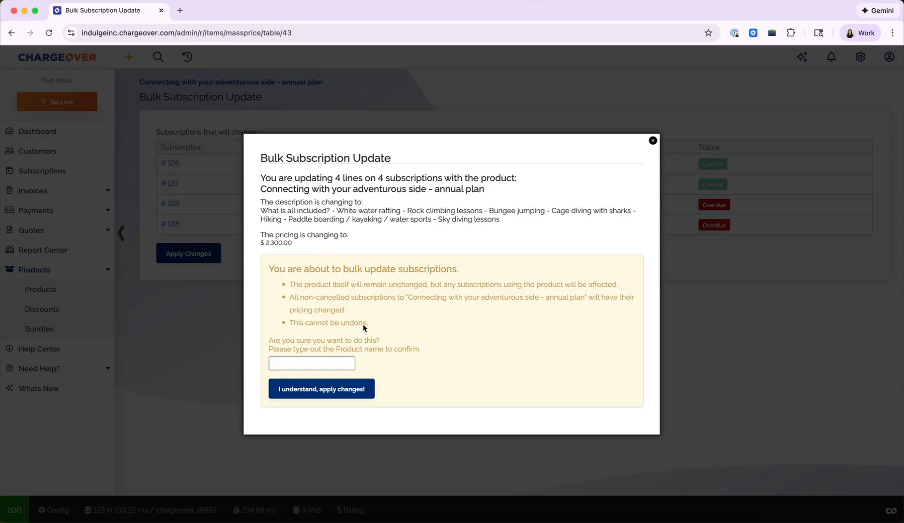
Step: Confirm the bulk update with the product name "Connecting with your adventurous side - annual plan" and apply the changes
left_click(291, 364)
left_click_drag(261, 189, 484, 191)
key("super+c")
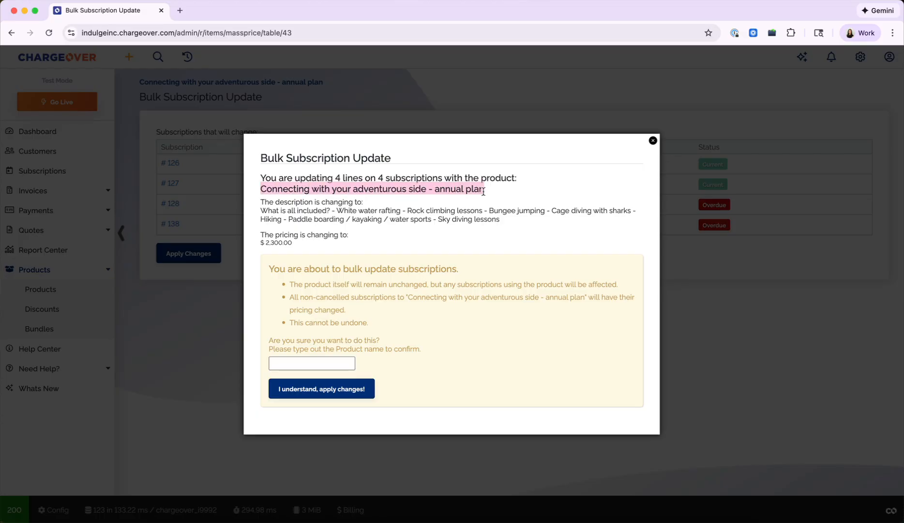
left_click(285, 362)
key("super+v")
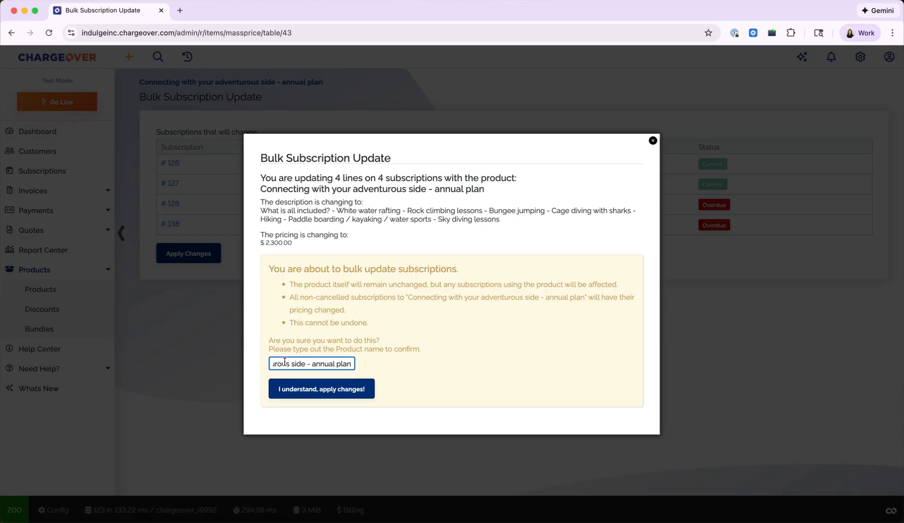
left_click(365, 357)
left_click(308, 363)
left_click(393, 360)
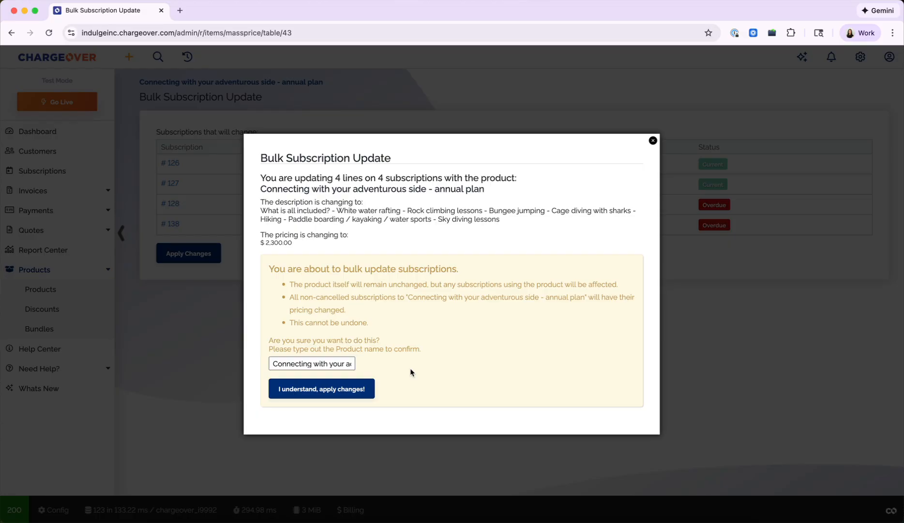
left_click(341, 394)
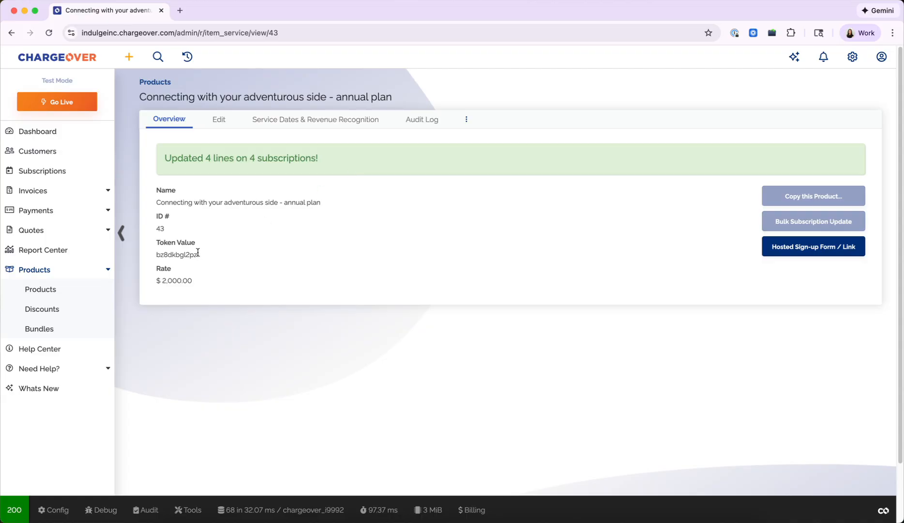
Step: Check the product's own rate on its overview
left_click_drag(155, 281, 210, 283)
left_click(195, 279)
mouse_move(155, 281)
left_mouse_down()
mouse_move(194, 279)
mouse_move(156, 280)
left_mouse_up()
left_click(194, 278)
left_click(156, 281)
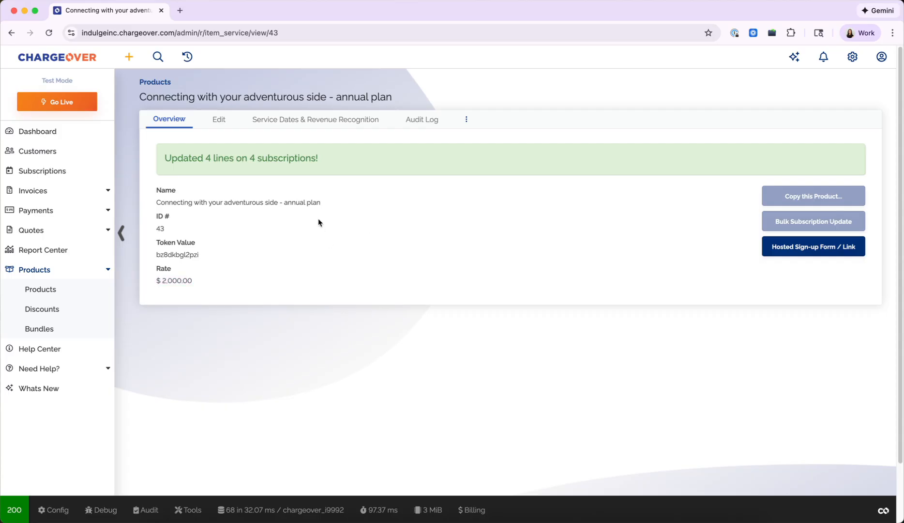